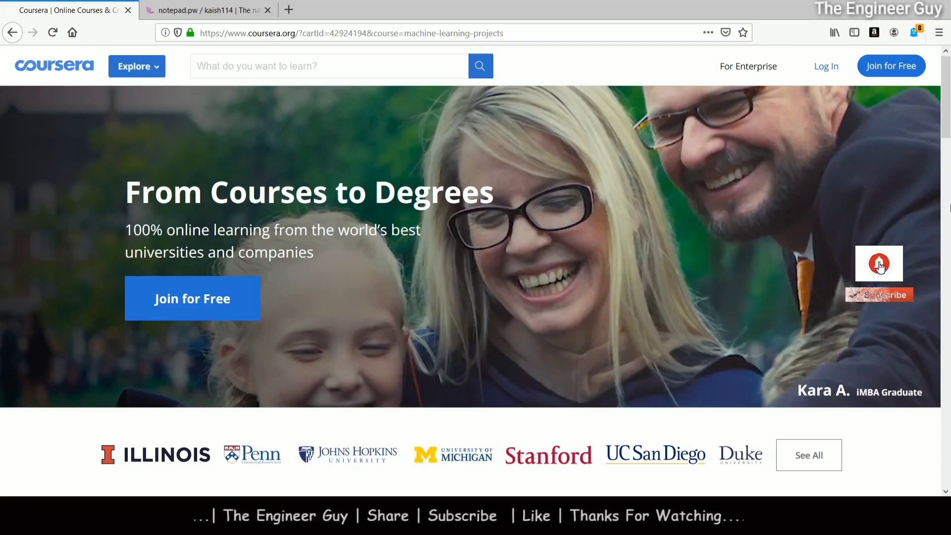
{"action": "scroll", "coordinate": [948, 110], "scroll_direction": "down", "scroll_amount": 3}
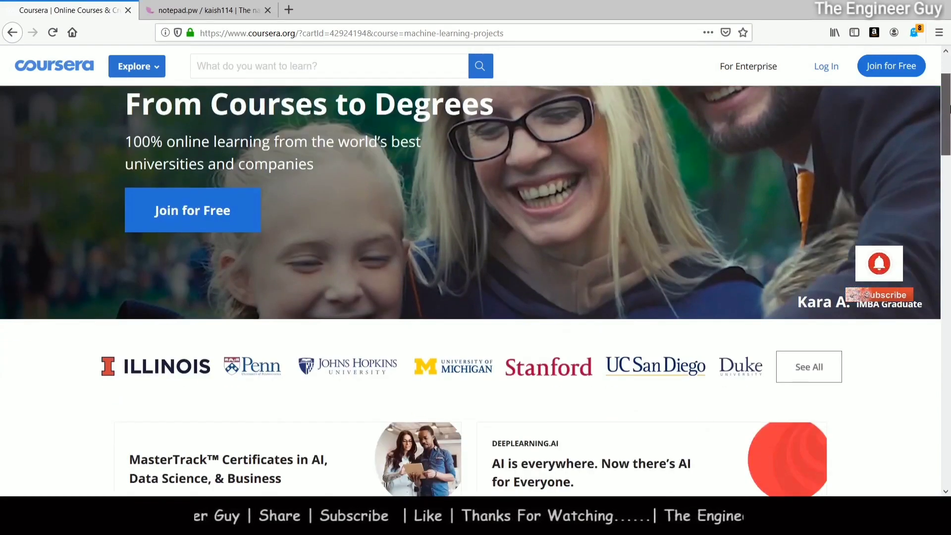
{"action": "scroll", "coordinate": [948, 110], "scroll_direction": "down", "scroll_amount": 3}
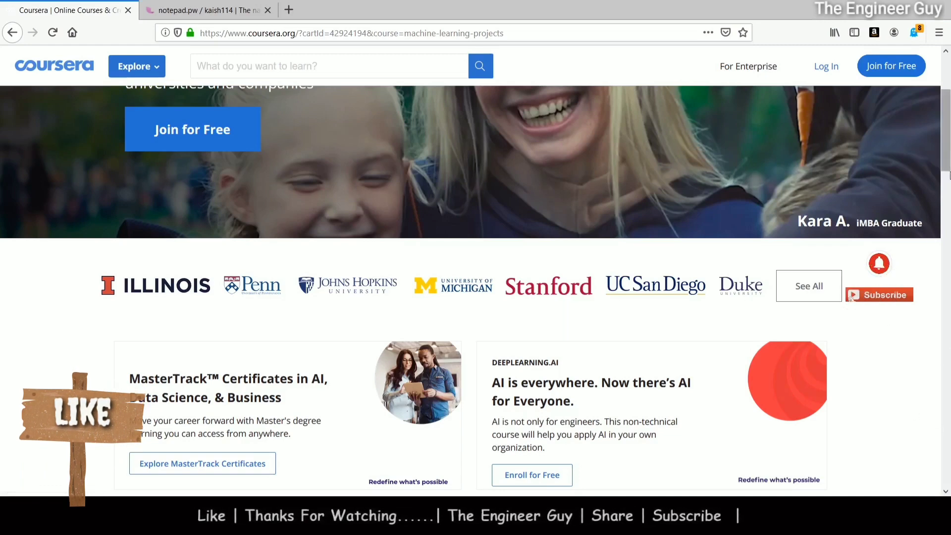
{"action": "scroll", "coordinate": [949, 129], "scroll_direction": "up", "scroll_amount": 3}
{"action": "scroll", "coordinate": [948, 134], "scroll_direction": "down", "scroll_amount": 4}
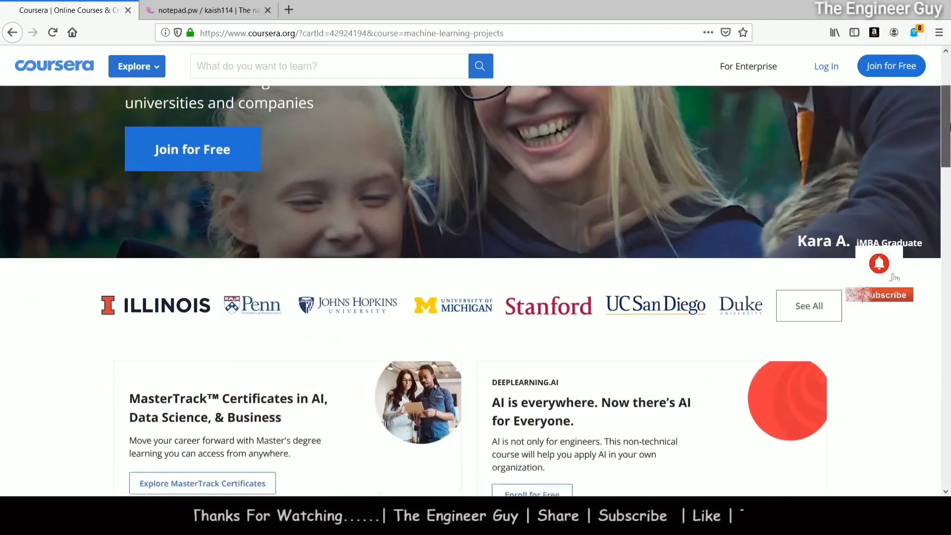
{"action": "scroll", "coordinate": [949, 139], "scroll_direction": "down", "scroll_amount": 4}
{"action": "scroll", "coordinate": [949, 99], "scroll_direction": "up", "scroll_amount": 8}
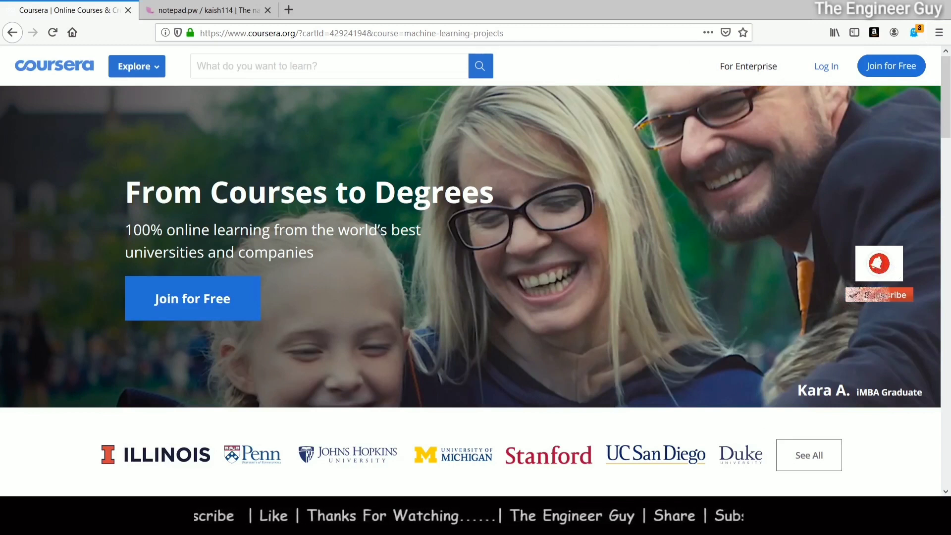
Log in with the saved account e-mail and the account password to reach the dashboard
{"action": "left_click", "coordinate": [826, 66]}
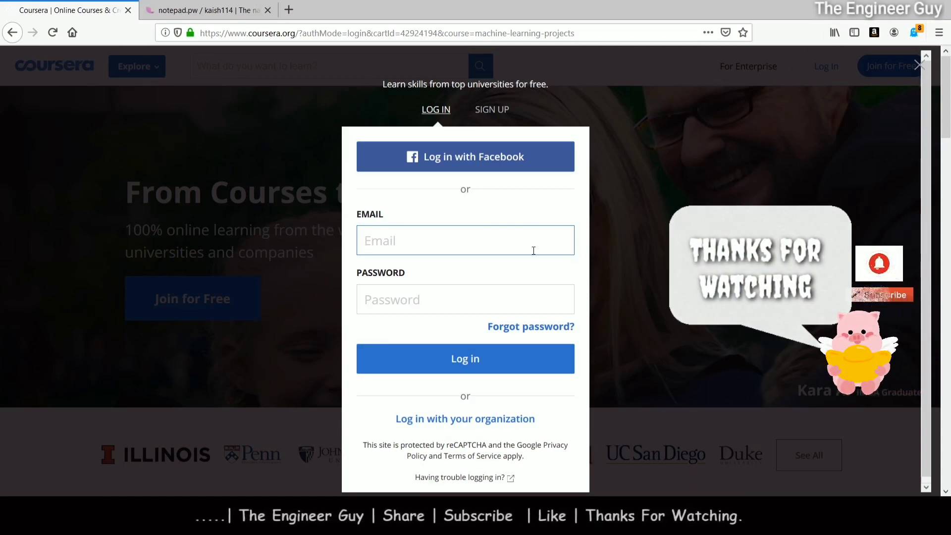
{"action": "type", "text": "an"}
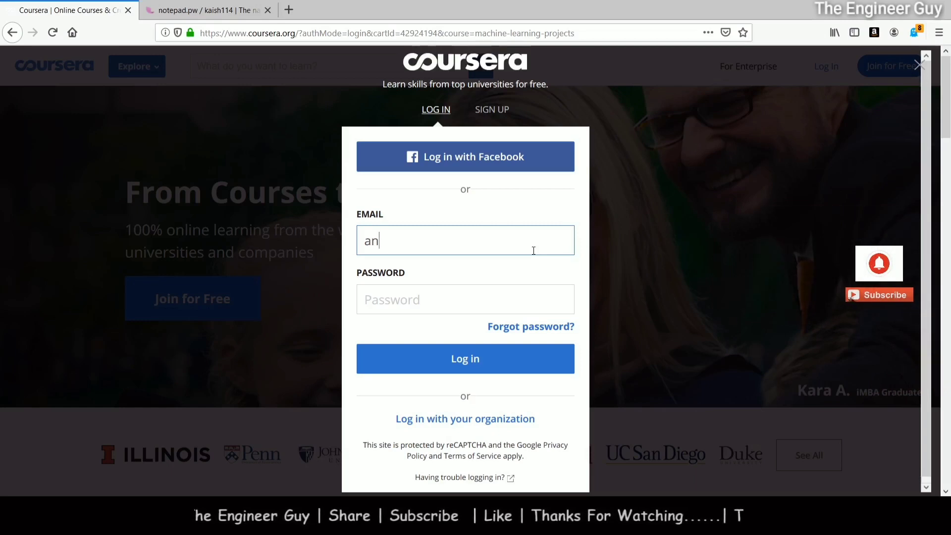
{"action": "left_click", "coordinate": [521, 265]}
{"action": "left_click", "coordinate": [452, 303]}
{"action": "type", "text": "******"}
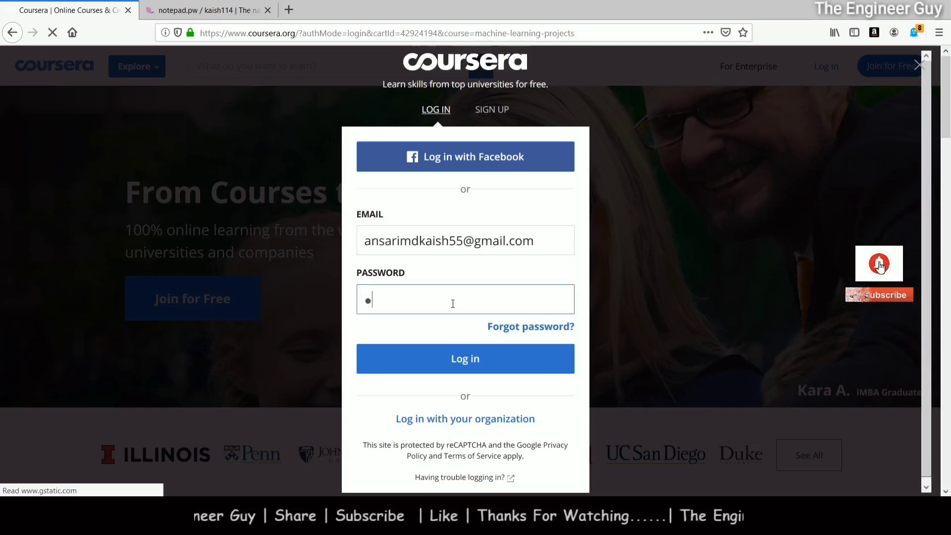
{"action": "type", "text": "**"}
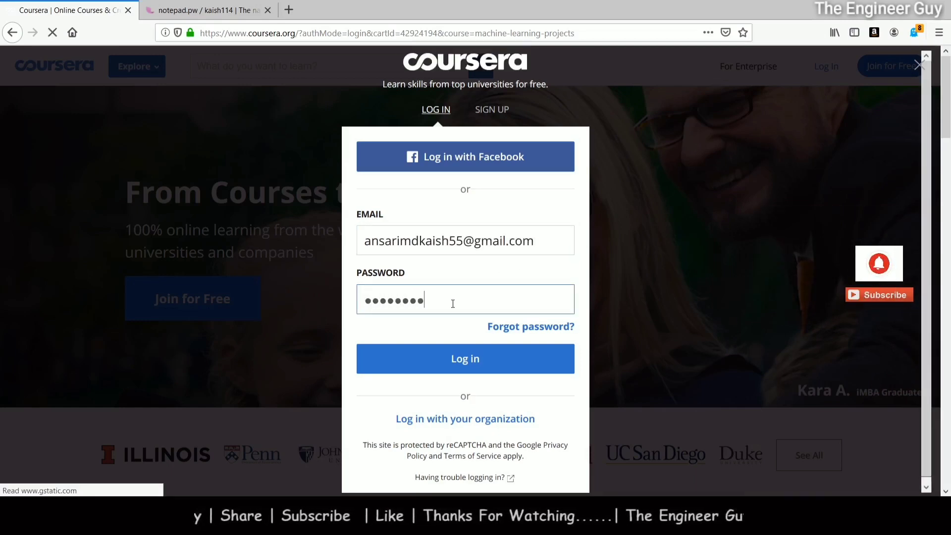
{"action": "type", "text": "*******"}
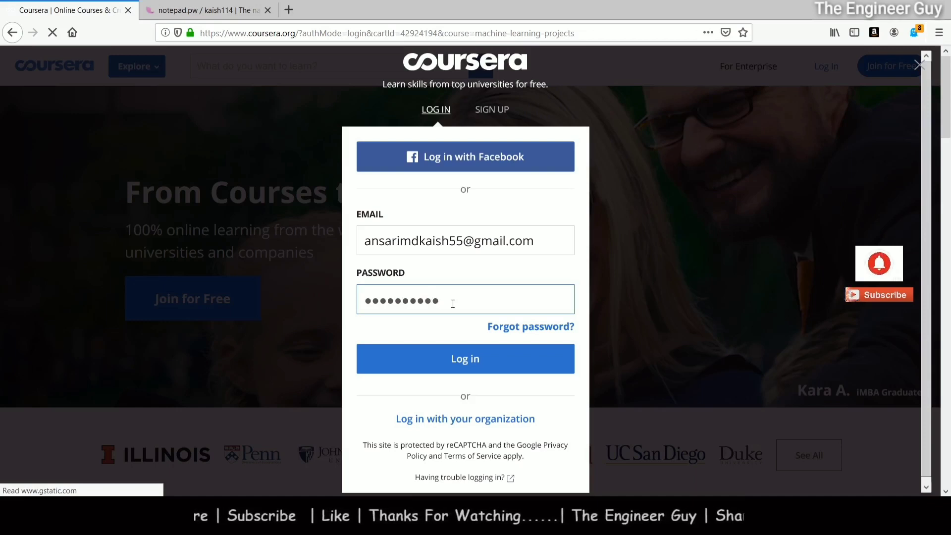
{"action": "type", "text": "*"}
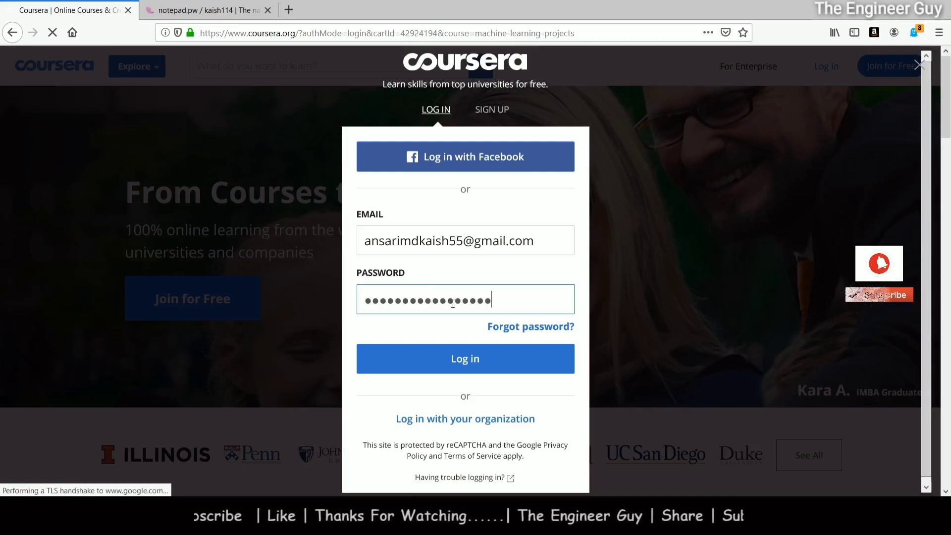
{"action": "left_click", "coordinate": [486, 361]}
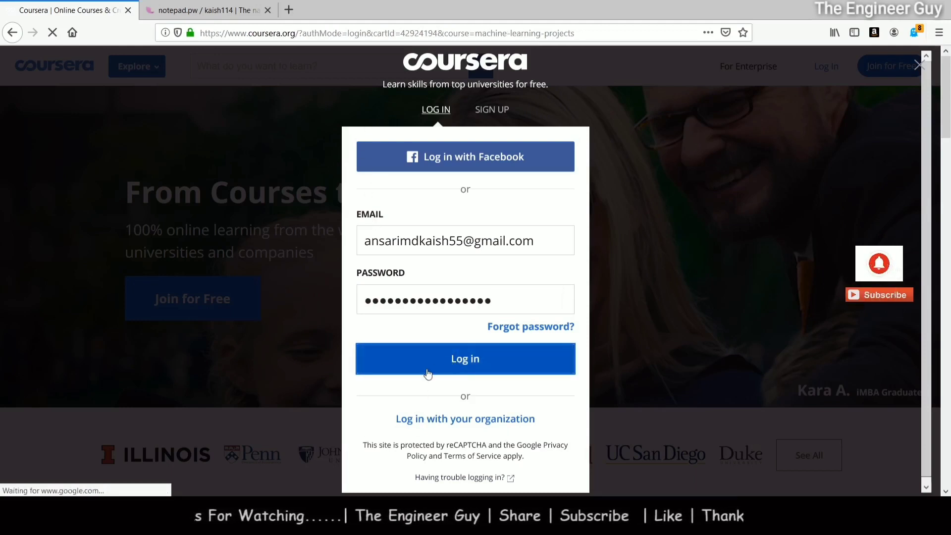
{"action": "left_click", "coordinate": [462, 364]}
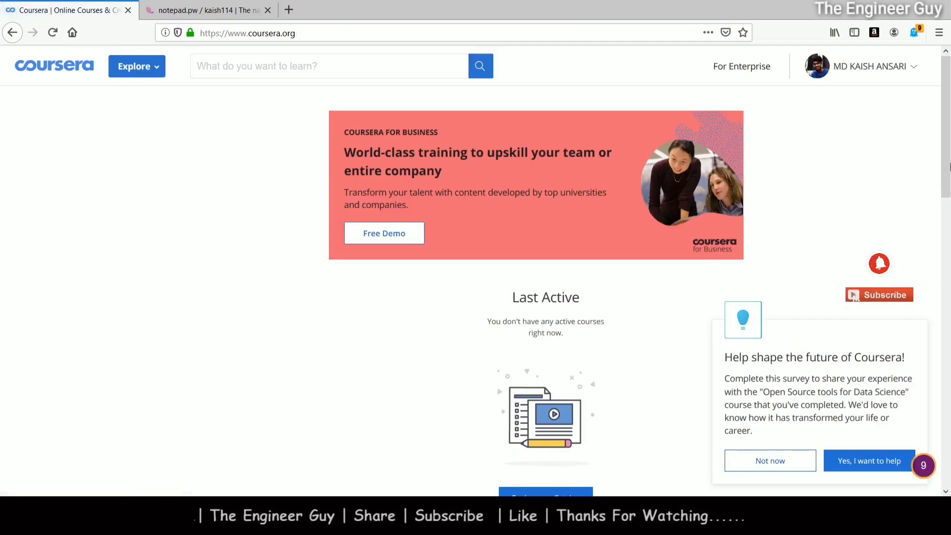
{"action": "scroll", "coordinate": [948, 176], "scroll_direction": "down", "scroll_amount": 1}
{"action": "scroll", "coordinate": [948, 188], "scroll_direction": "down", "scroll_amount": 10}
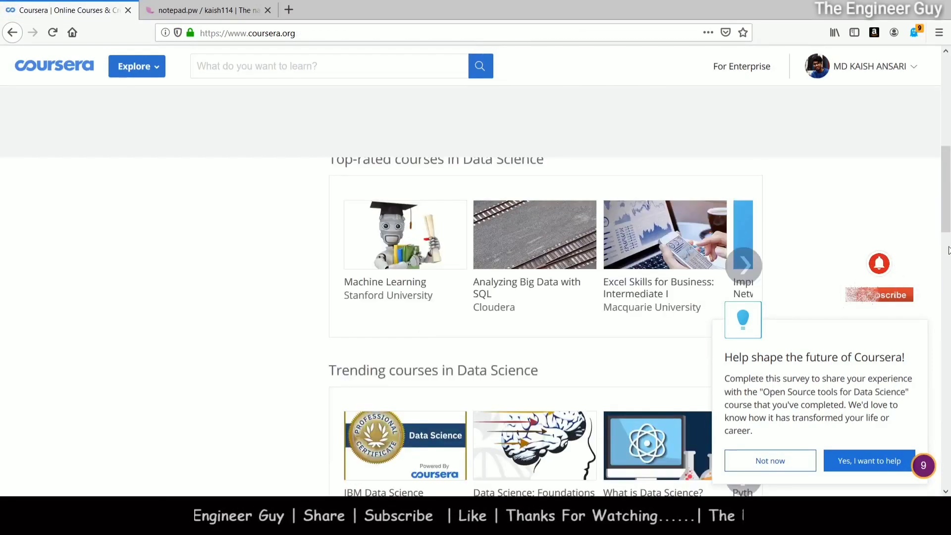
{"action": "scroll", "coordinate": [948, 213], "scroll_direction": "up", "scroll_amount": 5}
{"action": "scroll", "coordinate": [948, 218], "scroll_direction": "up", "scroll_amount": 5}
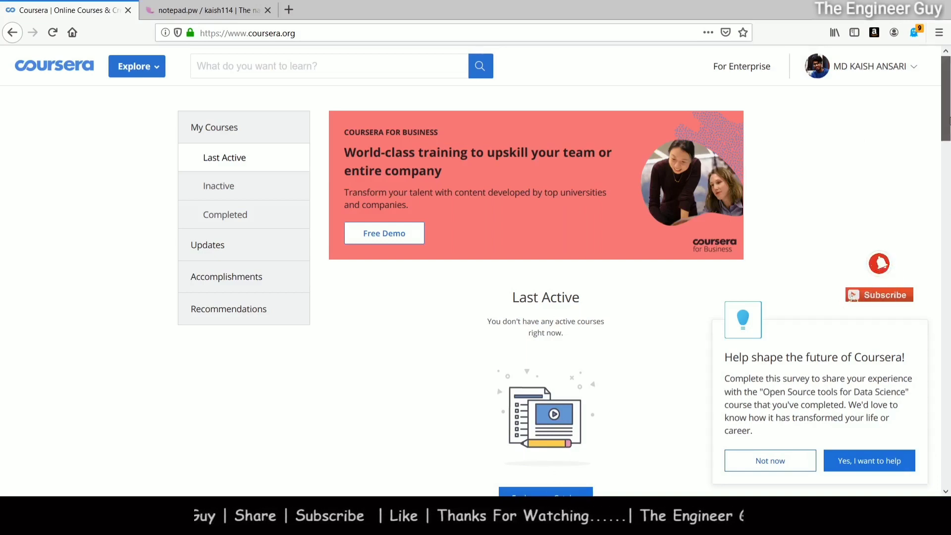
Pick the recently viewed Deep Learning suggestion from the search box to open deeplearning.ai's specialization page
{"action": "left_click", "coordinate": [346, 66]}
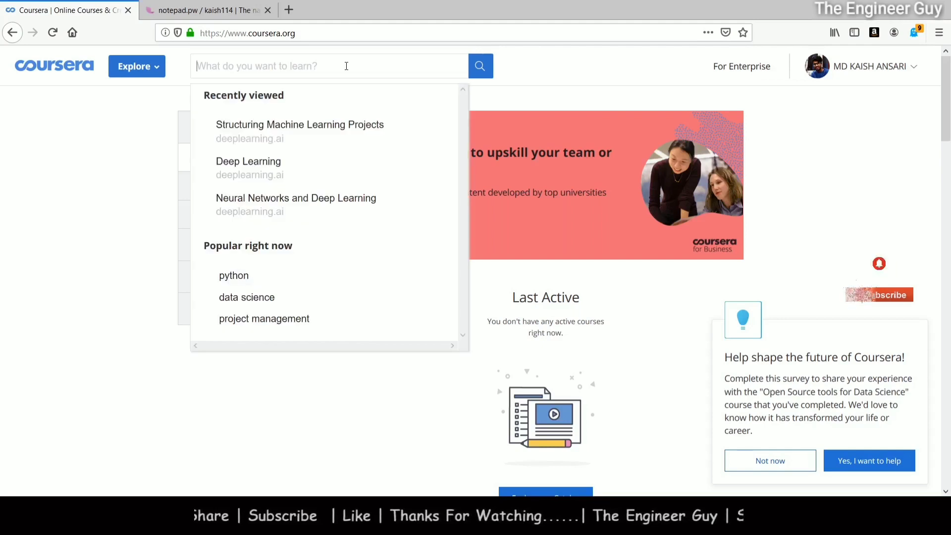
{"action": "type", "text": "de"}
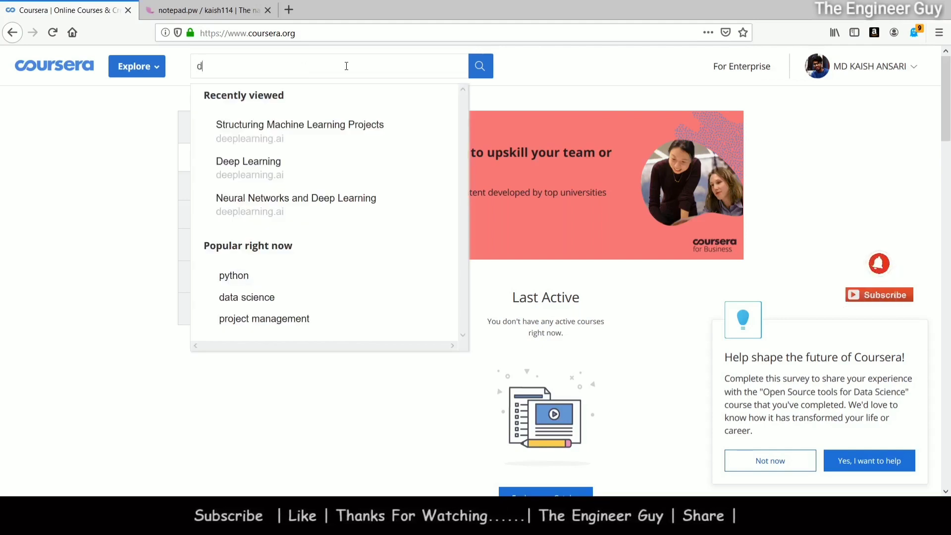
{"action": "key", "text": "BackSpace"}
{"action": "key", "text": "BackSpace"}
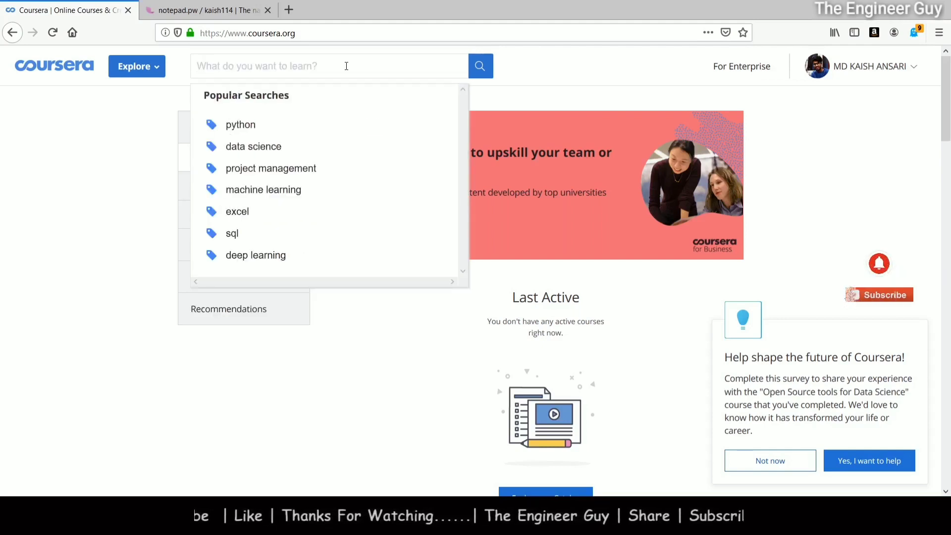
{"action": "left_click", "coordinate": [295, 175]}
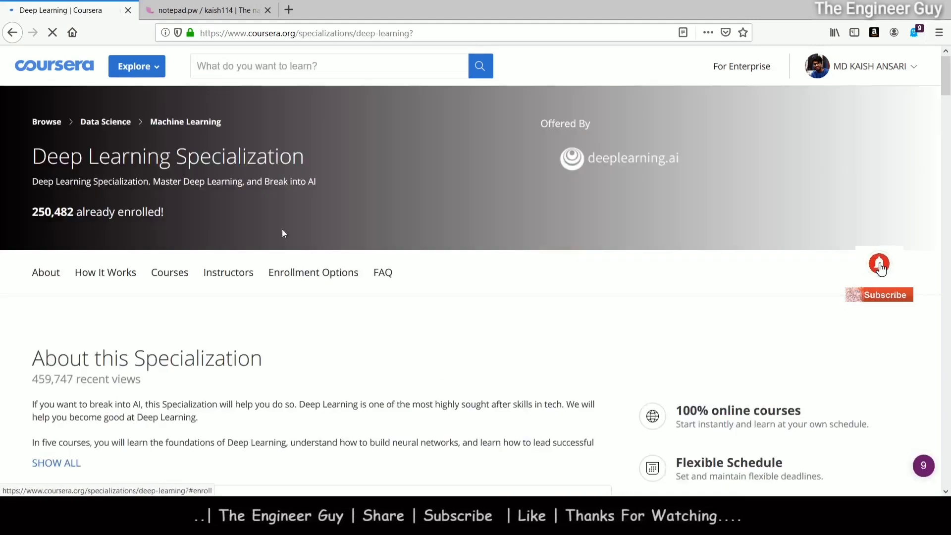
Expand the Deep Learning Specialization's course list so Course 5 is revealed
{"action": "left_click_drag", "start_coordinate": [38, 159], "coordinate": [319, 171]}
{"action": "left_click", "coordinate": [864, 176]}
{"action": "scroll", "coordinate": [949, 106], "scroll_direction": "down", "scroll_amount": 20}
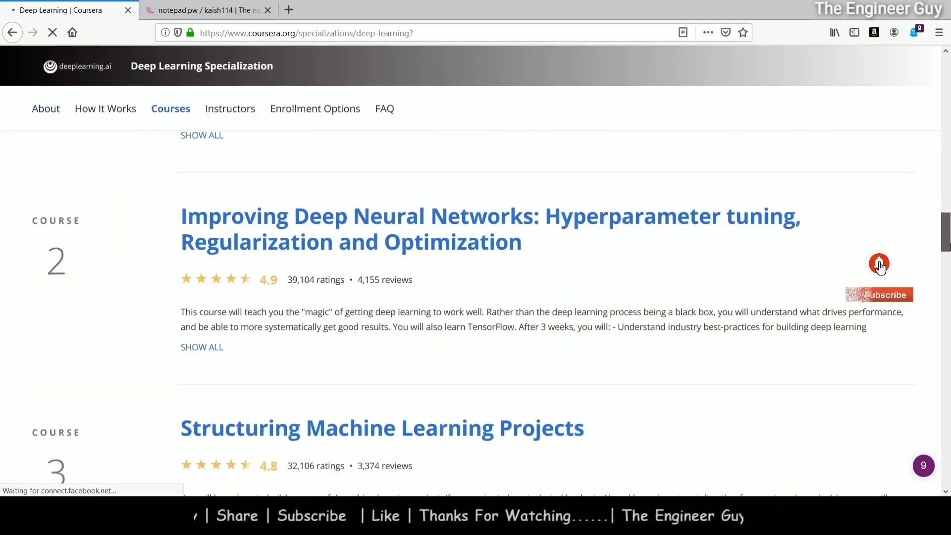
{"action": "left_click_drag", "start_coordinate": [950, 245], "coordinate": [949, 299]}
{"action": "left_click", "coordinate": [500, 232]}
{"action": "left_click_drag", "start_coordinate": [949, 264], "coordinate": [947, 236]}
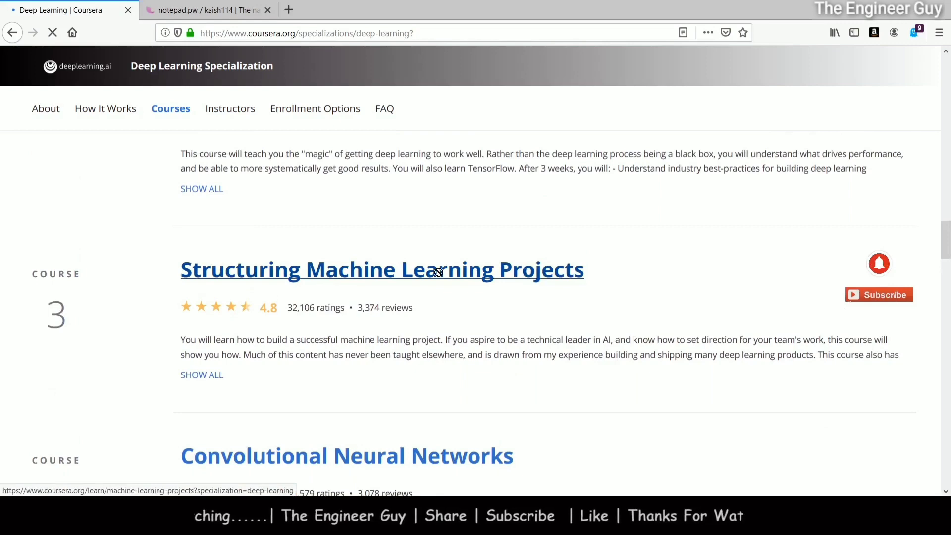
{"action": "left_click_drag", "start_coordinate": [947, 238], "coordinate": [927, 73]}
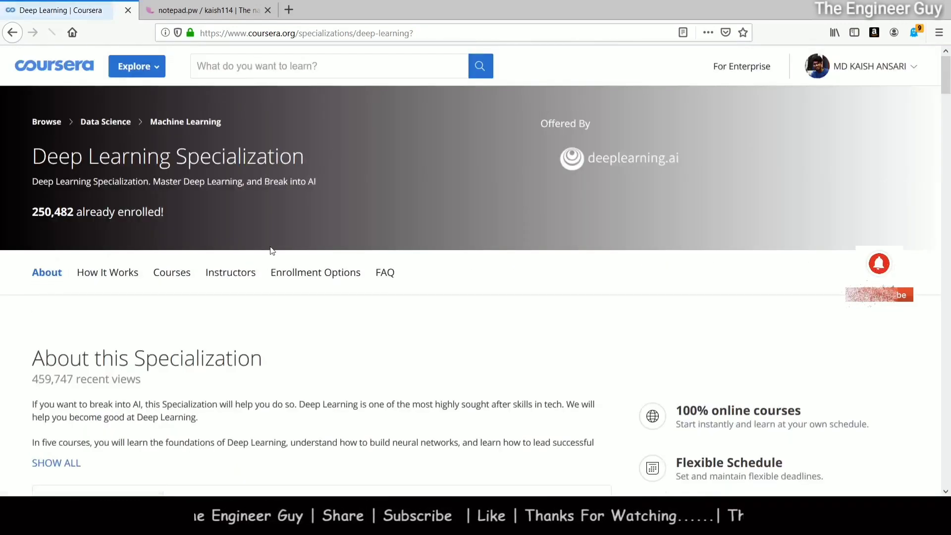
Open Structuring Machine Learning Projects from the Enrollment Options course list
{"action": "left_click", "coordinate": [311, 273]}
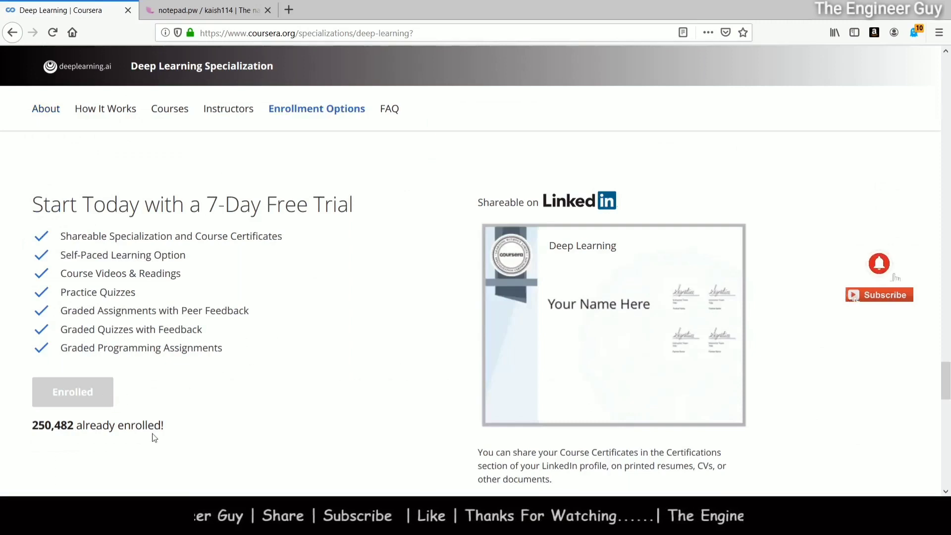
{"action": "mouse_move", "coordinate": [172, 428]}
{"action": "left_mouse_down"}
{"action": "mouse_move", "coordinate": [5, 421]}
{"action": "mouse_move", "coordinate": [190, 426]}
{"action": "left_mouse_up"}
{"action": "left_click", "coordinate": [40, 425]}
{"action": "left_click", "coordinate": [273, 419]}
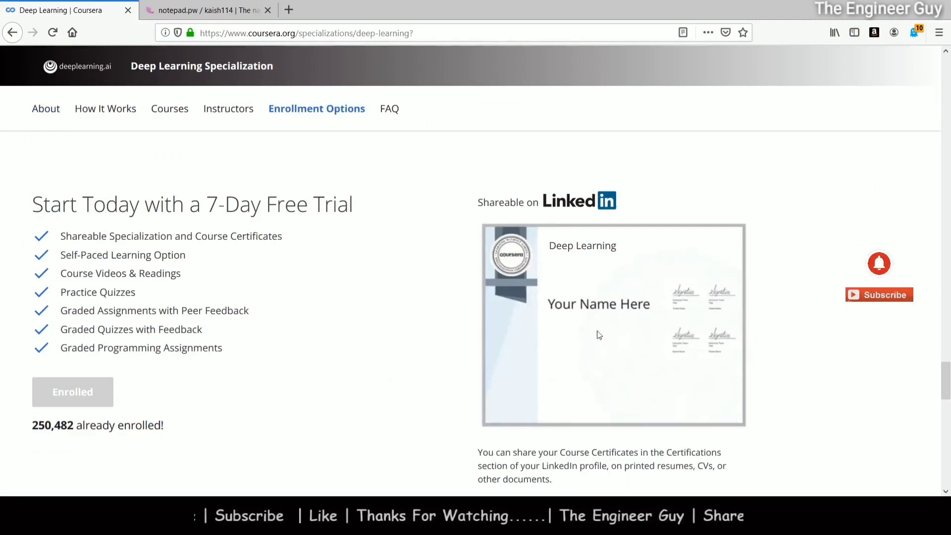
{"action": "scroll", "coordinate": [886, 268], "scroll_direction": "up", "scroll_amount": 5}
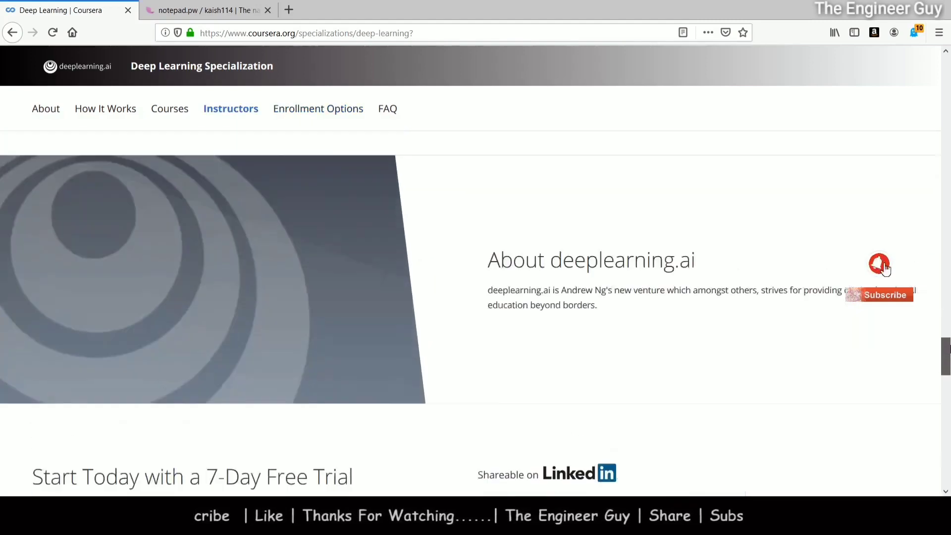
{"action": "scroll", "coordinate": [886, 268], "scroll_direction": "up", "scroll_amount": 15}
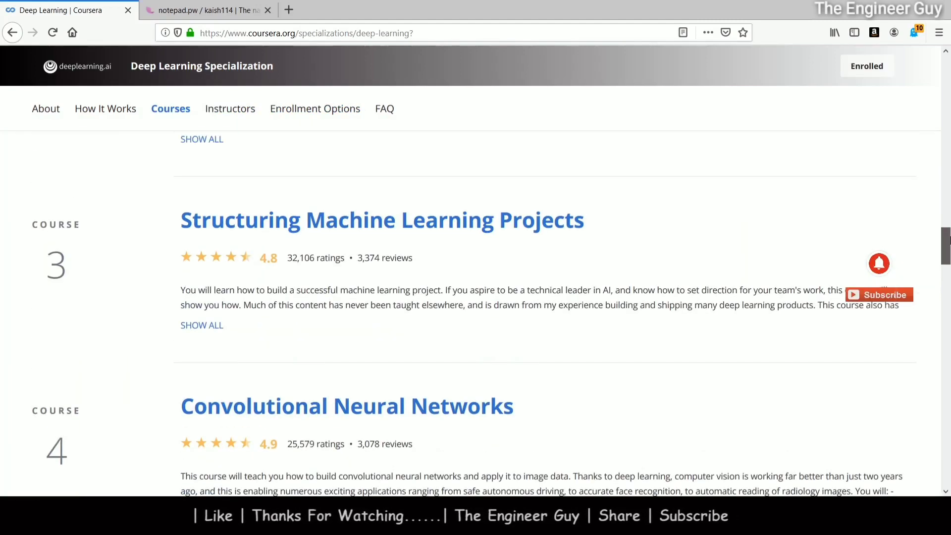
{"action": "scroll", "coordinate": [948, 240], "scroll_direction": "up", "scroll_amount": 2}
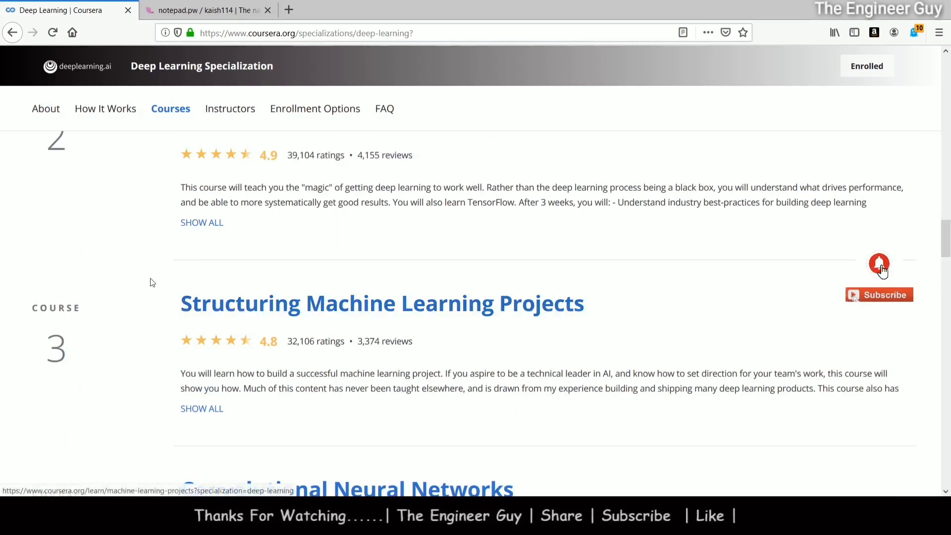
{"action": "left_click", "coordinate": [471, 314]}
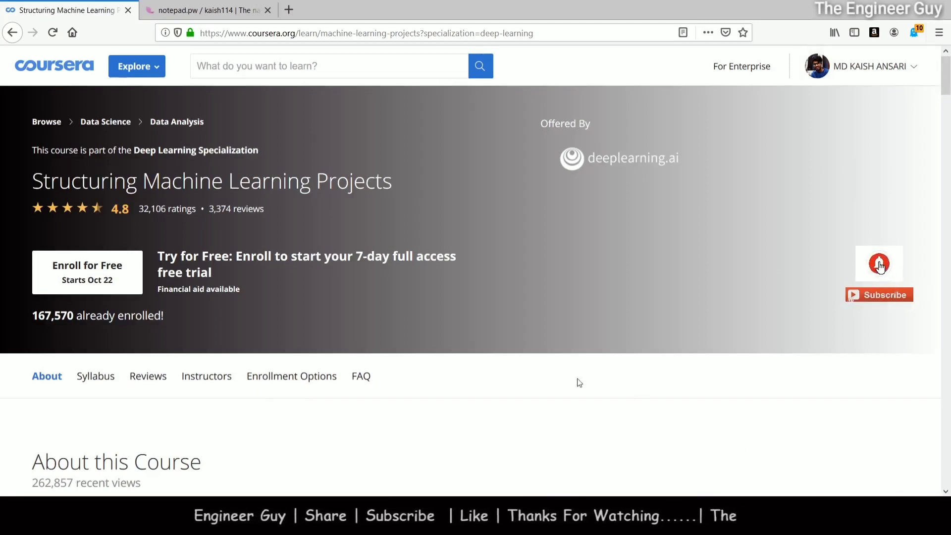
Open 'Financial aid available' below the free-trial heading to show the 15-day review notice
{"action": "left_click_drag", "start_coordinate": [309, 259], "coordinate": [290, 286]}
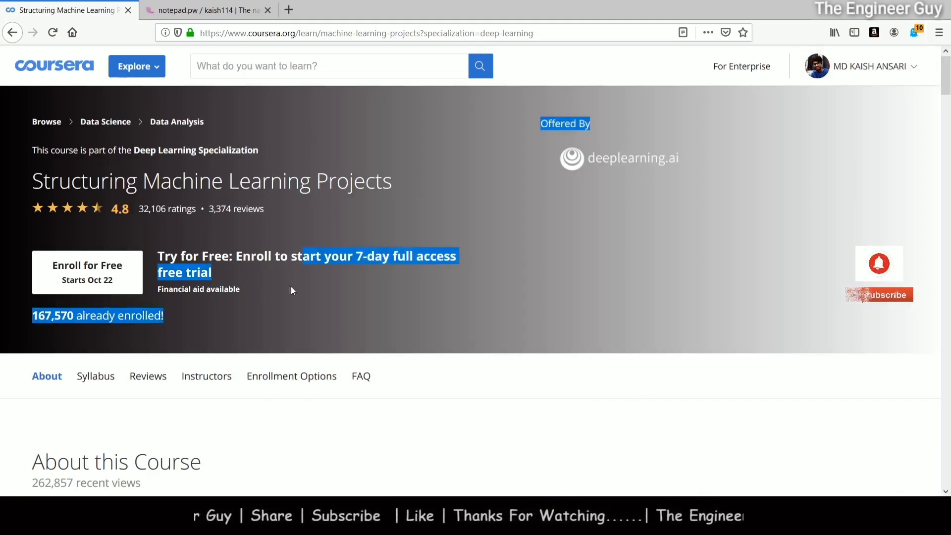
{"action": "left_click", "coordinate": [215, 273]}
{"action": "left_click_drag", "start_coordinate": [215, 274], "coordinate": [166, 262]}
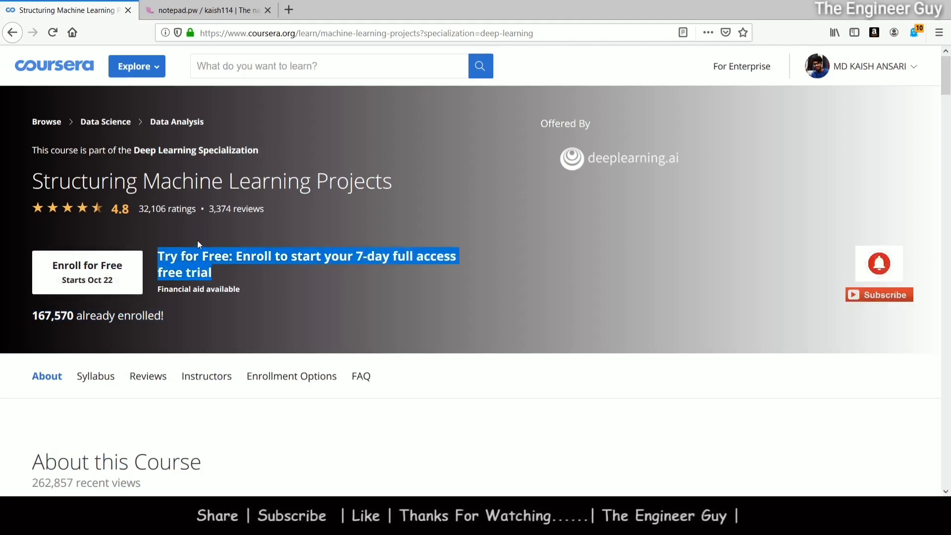
{"action": "left_click", "coordinate": [331, 247]}
{"action": "left_click_drag", "start_coordinate": [272, 261], "coordinate": [462, 247]}
{"action": "left_click", "coordinate": [378, 291]}
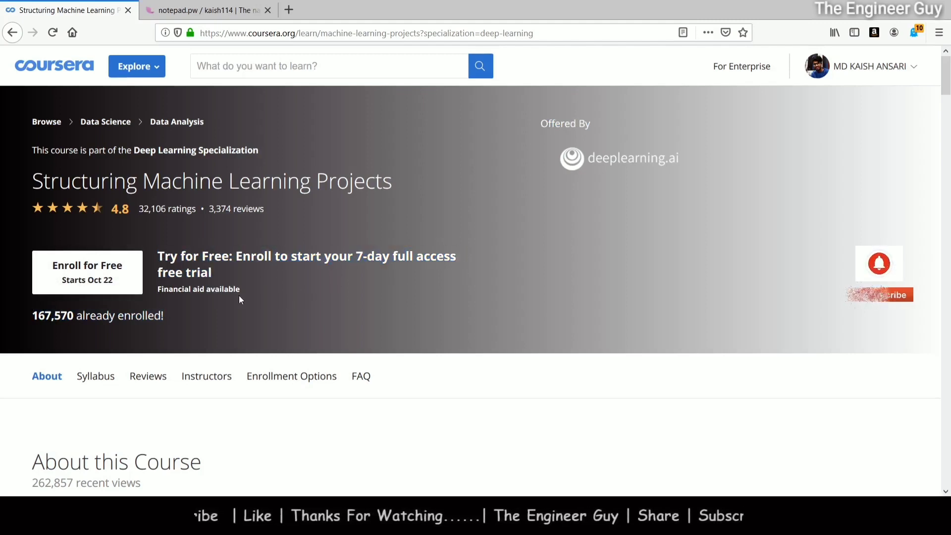
{"action": "left_click", "coordinate": [318, 294]}
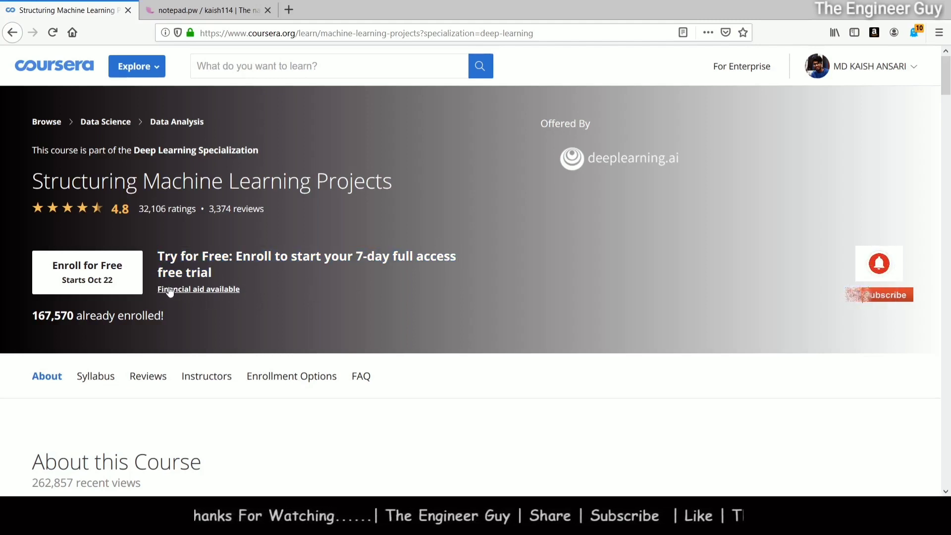
{"action": "triple_click", "coordinate": [221, 274]}
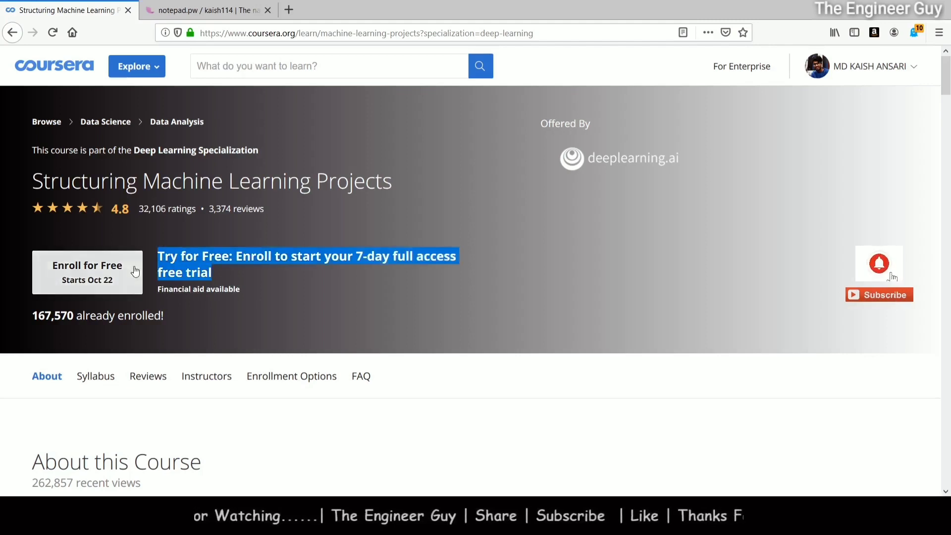
{"action": "left_click", "coordinate": [239, 248]}
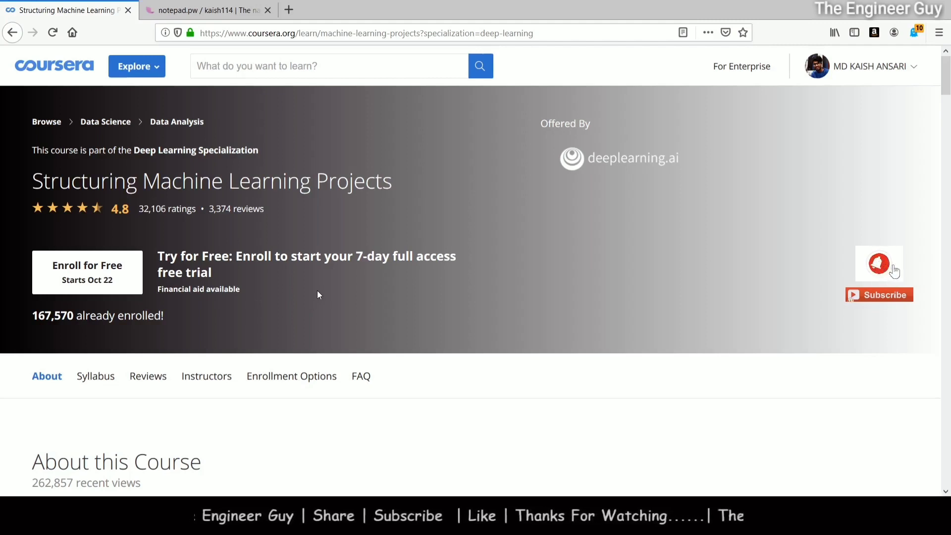
{"action": "left_click", "coordinate": [207, 291]}
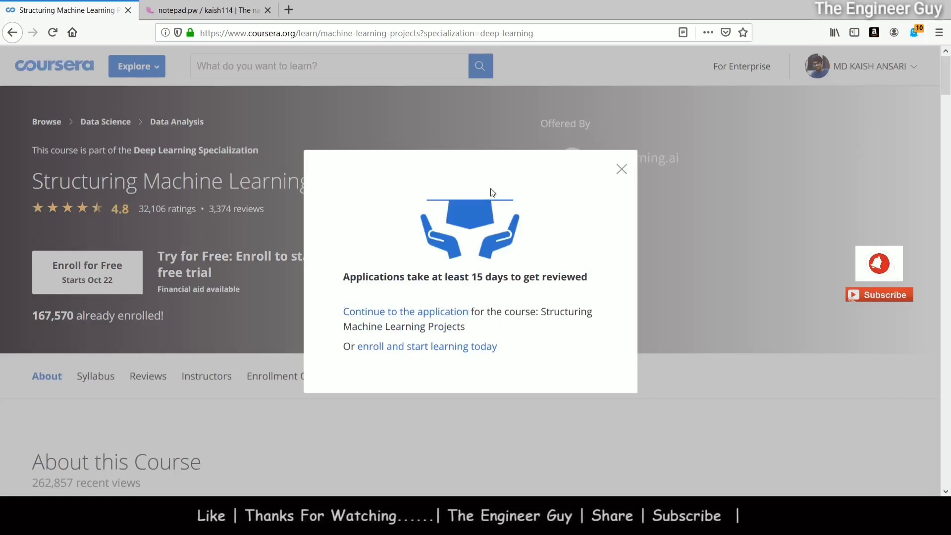
{"action": "left_click_drag", "start_coordinate": [344, 278], "coordinate": [445, 291]}
{"action": "left_click", "coordinate": [601, 280]}
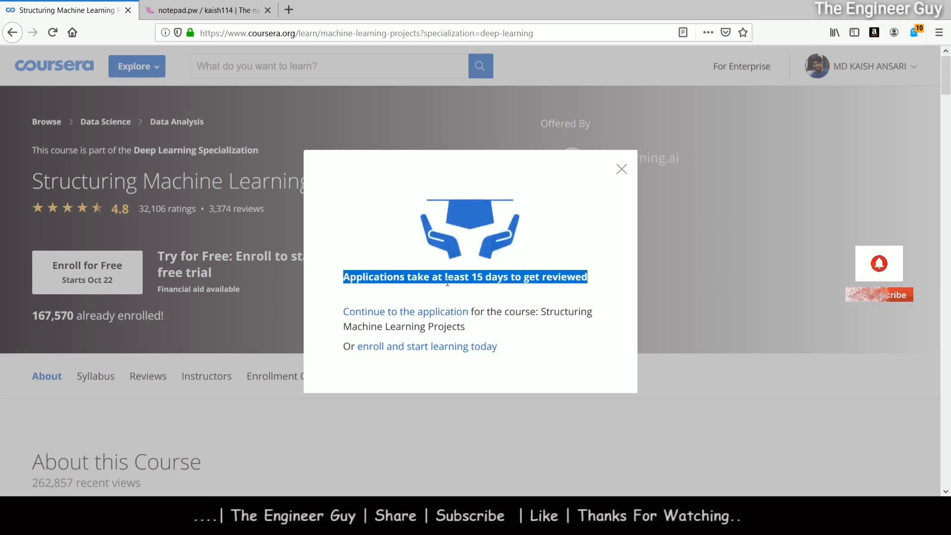
{"action": "left_click", "coordinate": [448, 282]}
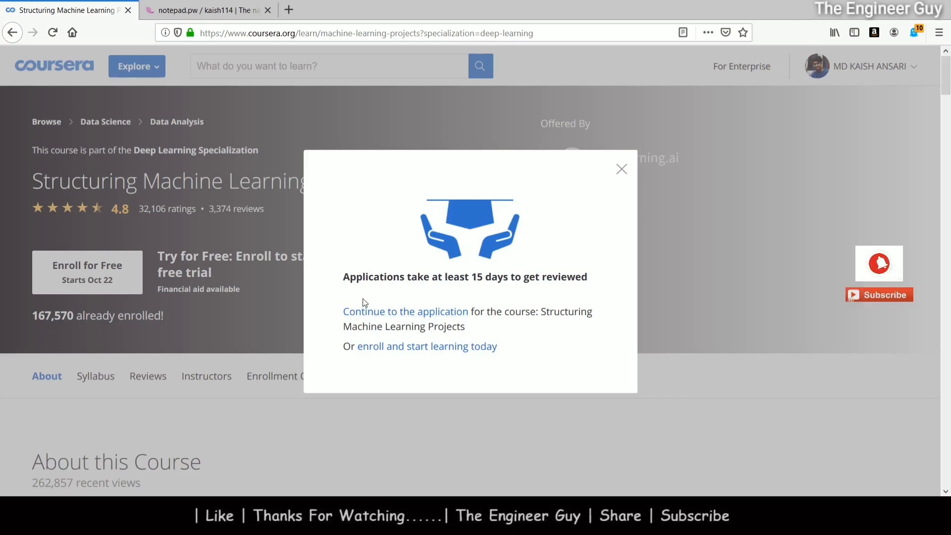
Tick the accurate-information and course-completion commitments, then place the cursor in the agreement sentence field
{"action": "left_click", "coordinate": [437, 312]}
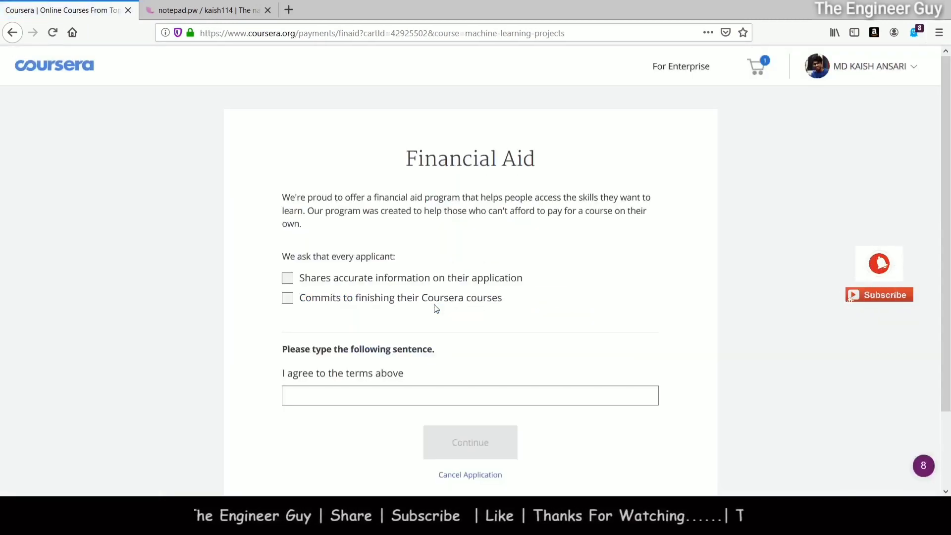
{"action": "left_click", "coordinate": [287, 278]}
{"action": "left_click", "coordinate": [287, 298]}
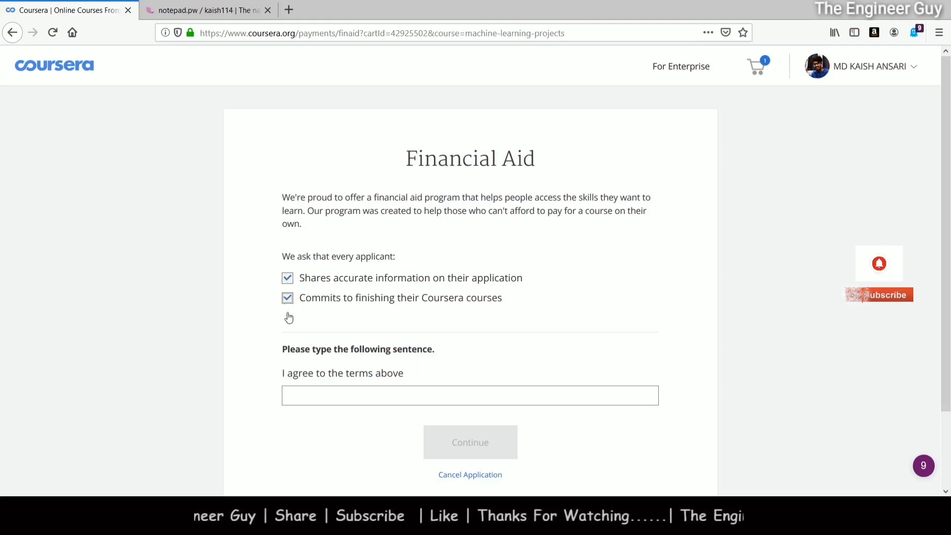
{"action": "left_click", "coordinate": [317, 395]}
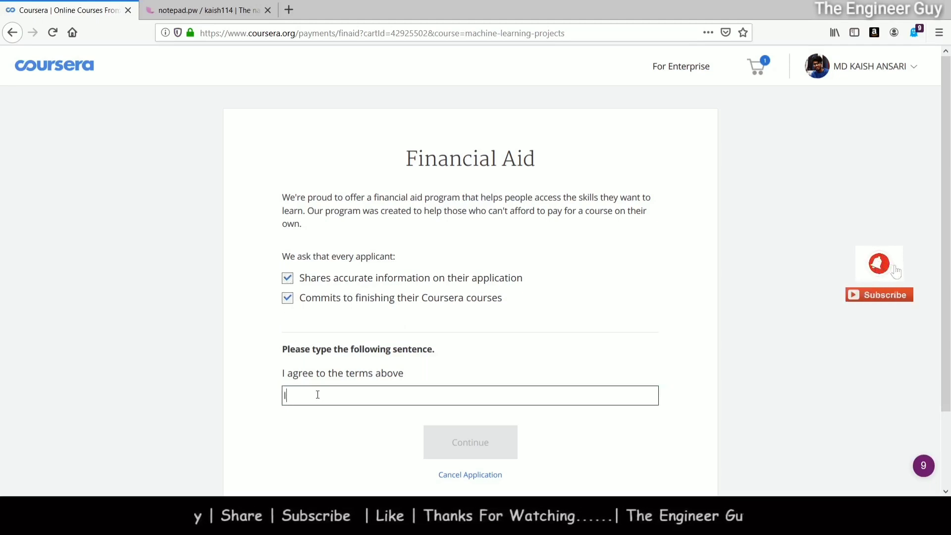